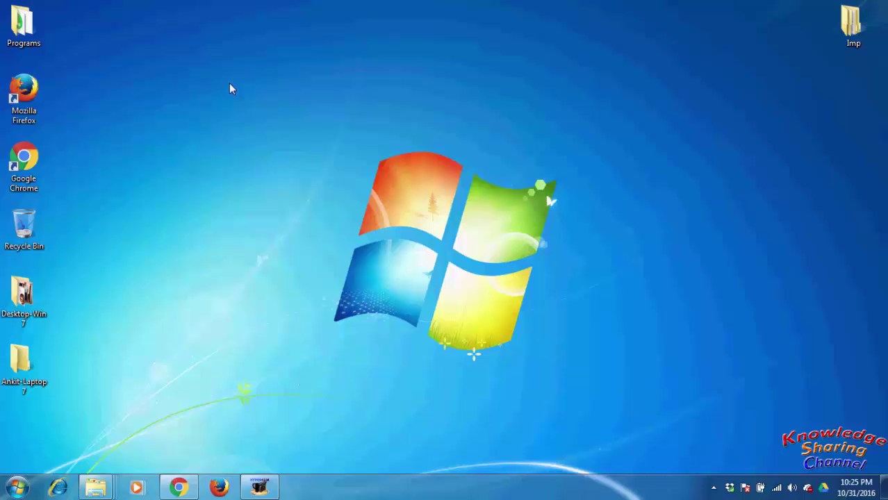
- Launch Chrome, maximize its window, and load the Gmail sign-in page at gmail.com
double_click(23, 160)
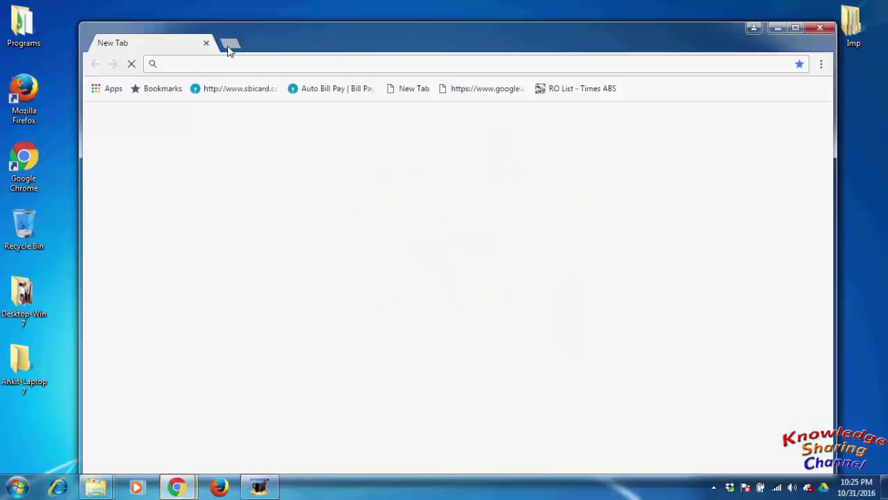
left_click(278, 38)
double_click(277, 39)
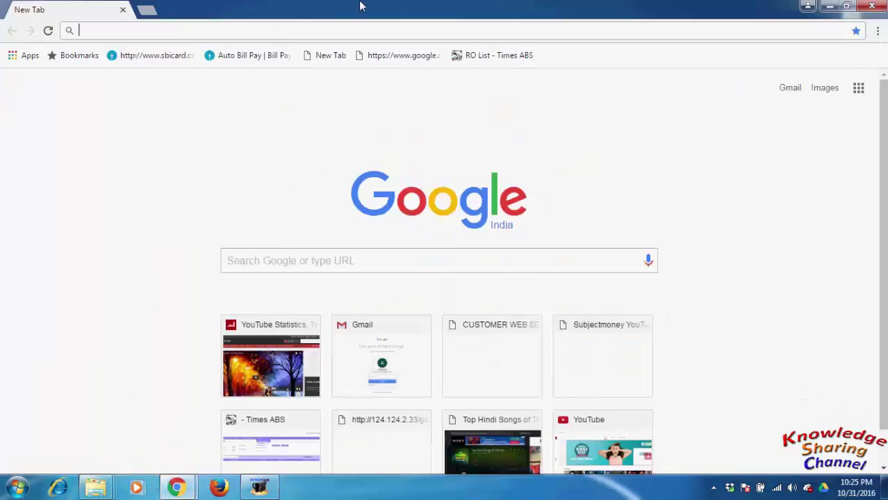
type("gmail.com")
key("Return")
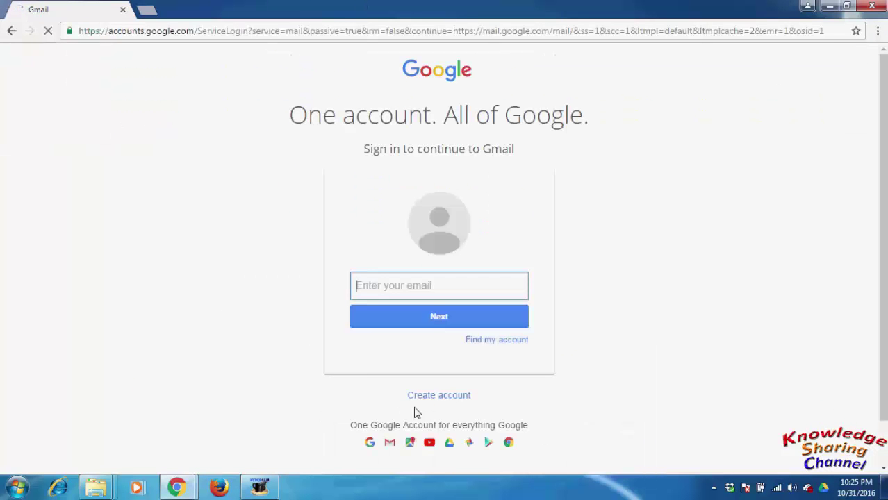
- Start creating a new Google account and enter the first and last name
left_click(443, 402)
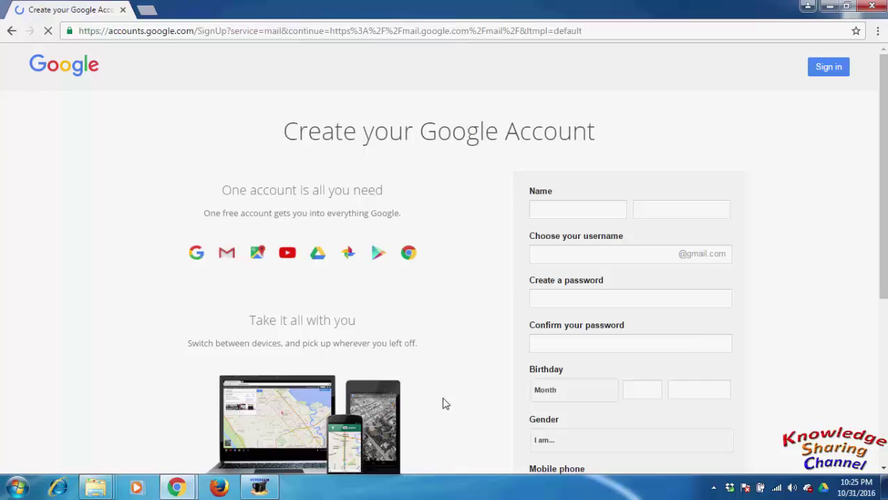
left_click(559, 209)
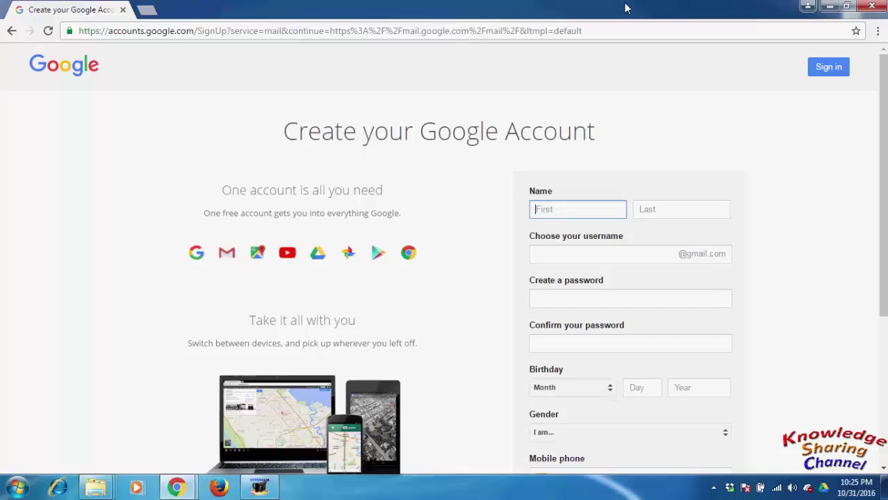
type("A")
key("BackSpace")
key("Tab")
- Enter the desired username and move on so its availability is checked
key("Tab")
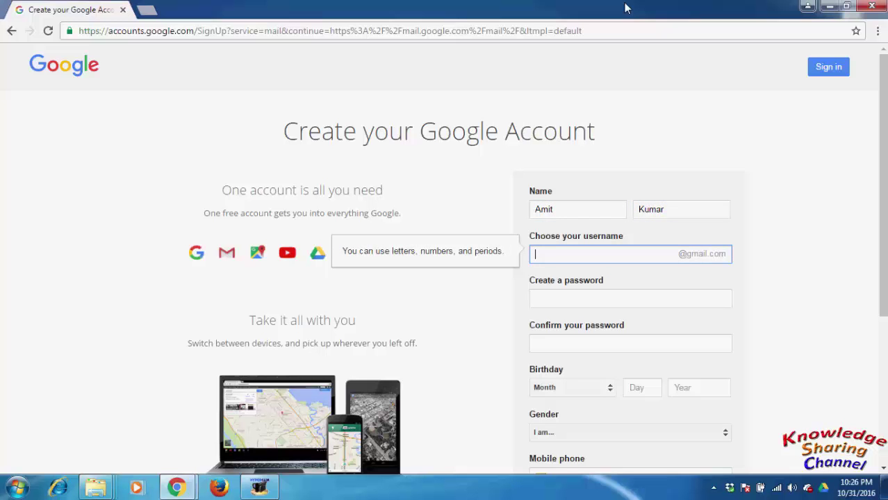
type("A")
key("BackSpace")
key("Tab")
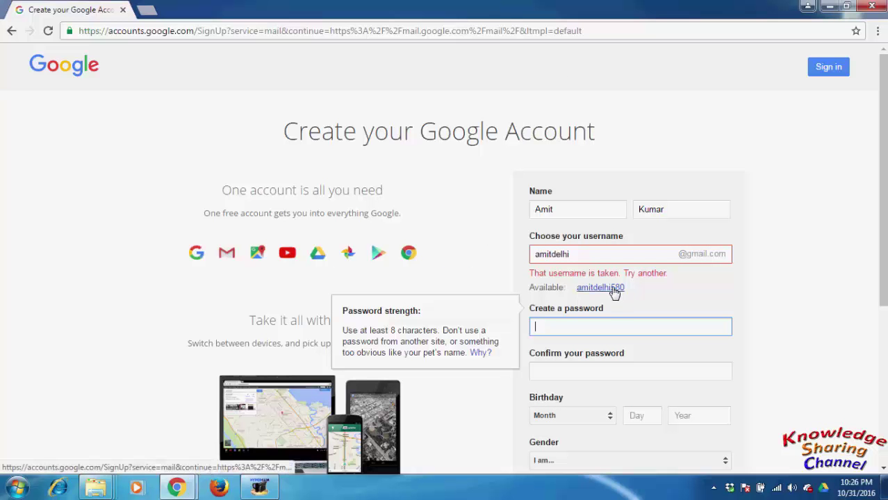
- Take the suggested available username, then enter and confirm the account password
left_click(614, 292)
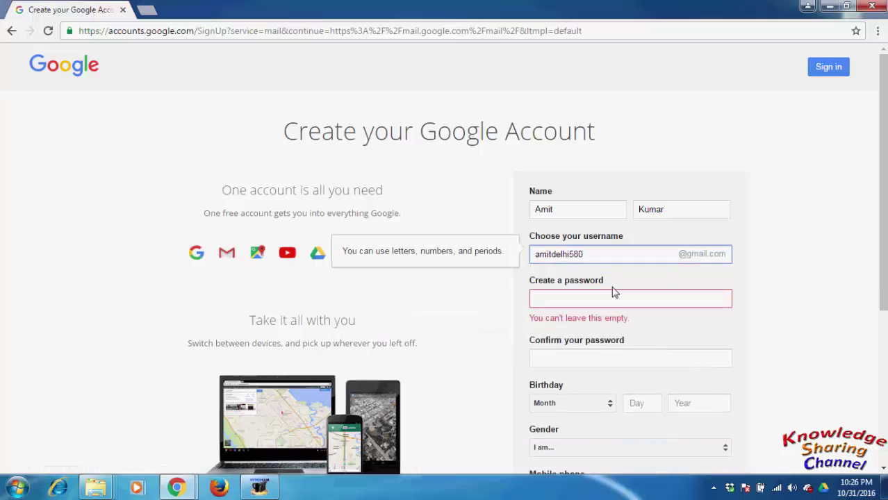
left_click(556, 299)
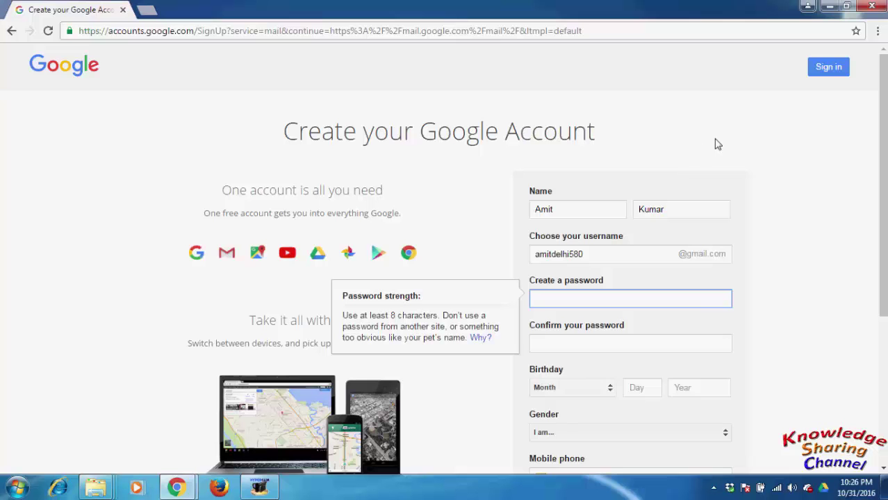
type("•••••••••")
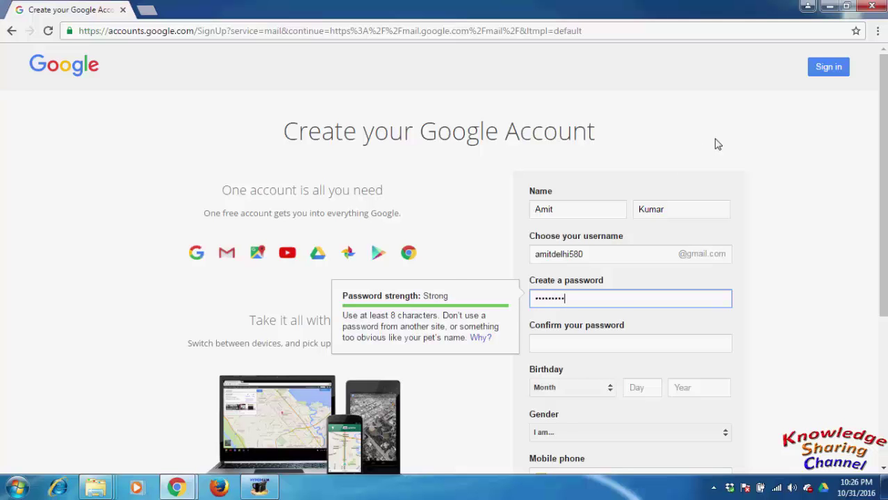
left_click(564, 348)
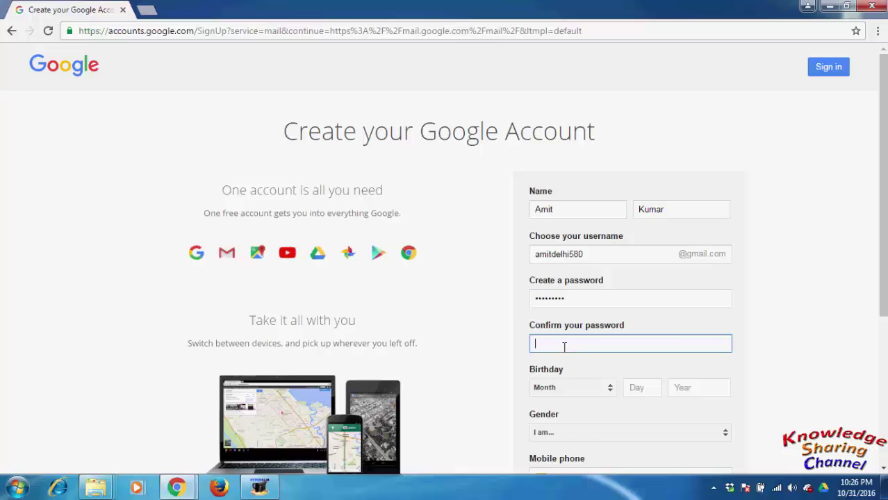
type("•••••••••")
- Set the birthday to August 15, 1980
left_click(591, 394)
left_click(582, 397)
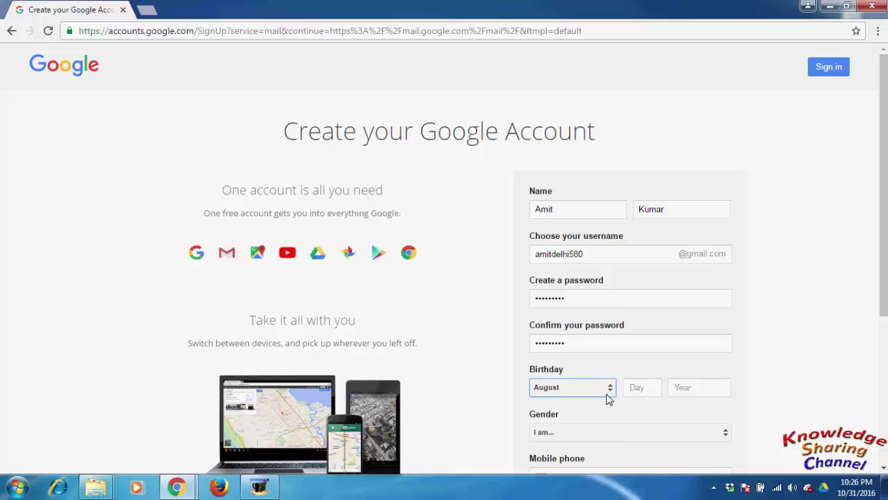
left_click(659, 387)
type("15")
left_click(678, 389)
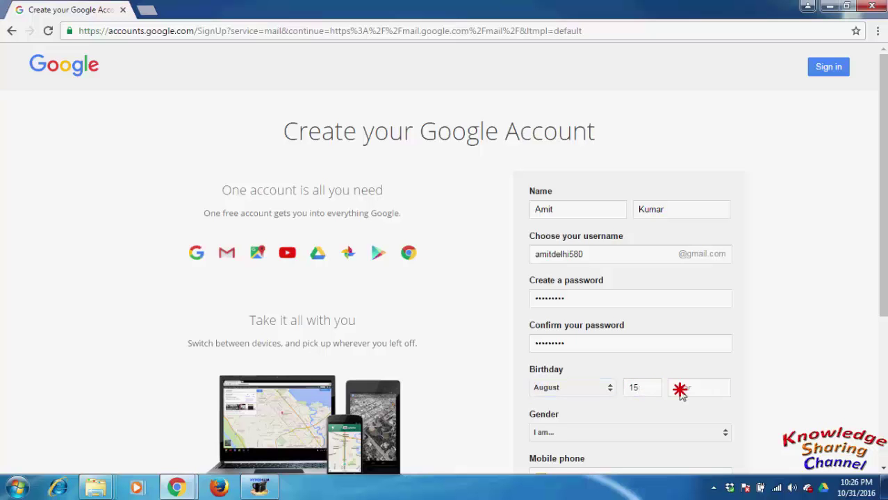
type("1980")
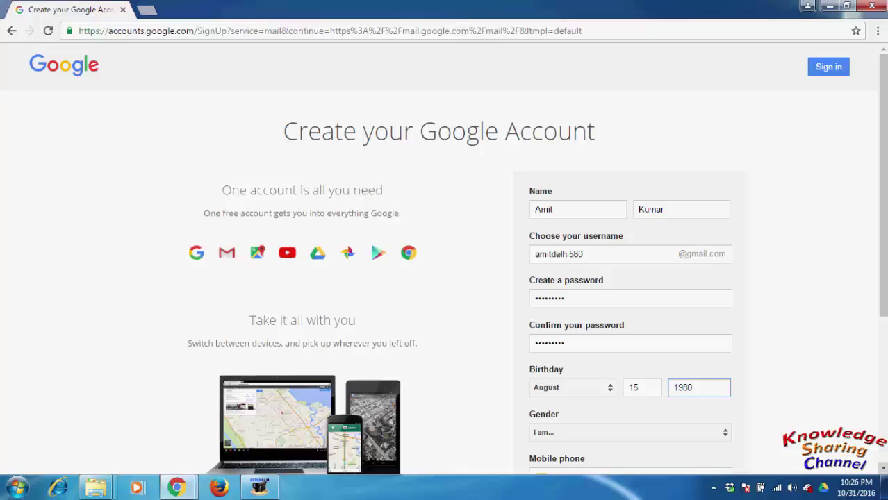
- Set gender to Male, fill in the mobile phone number, and move to the email field
scroll(794, 337, "down", 3)
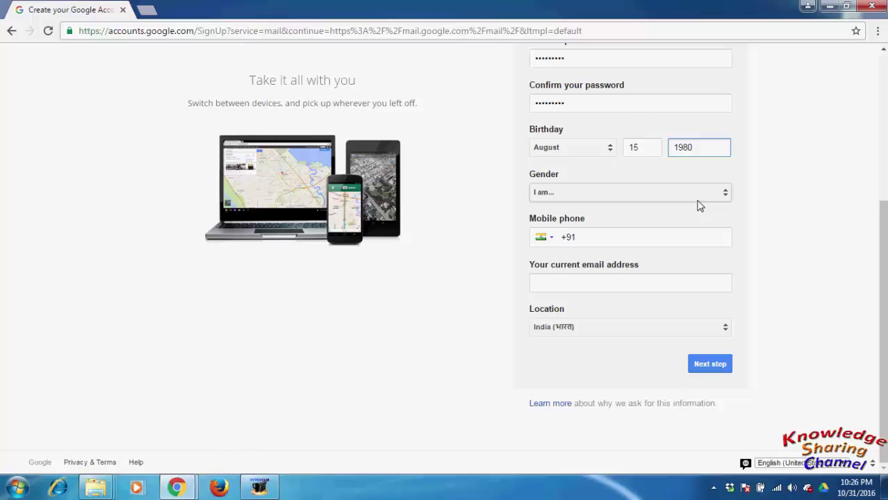
left_click(694, 193)
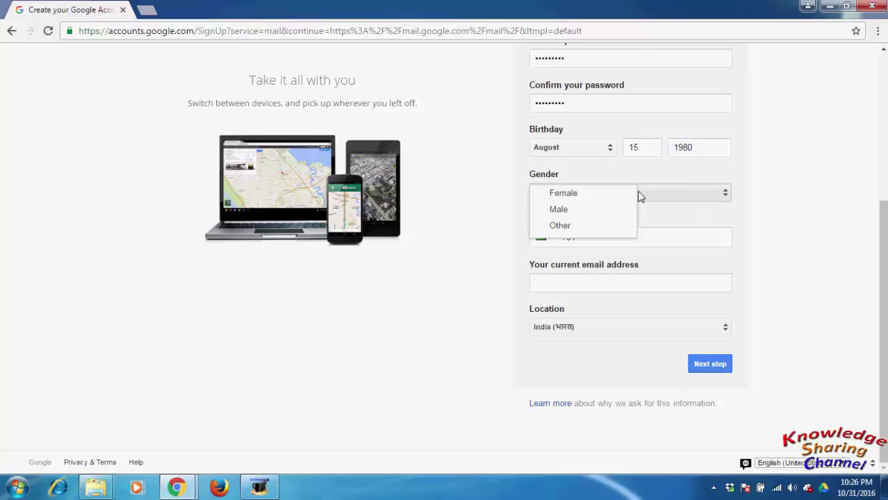
left_click(585, 210)
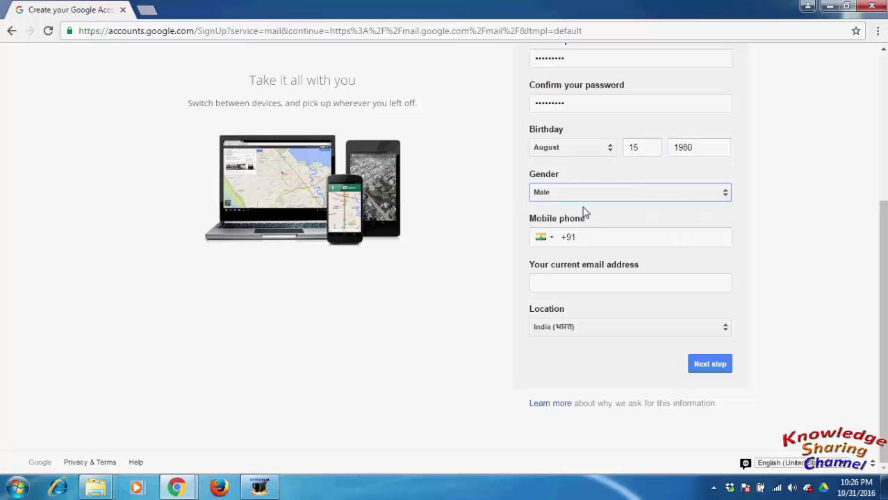
left_click(615, 236)
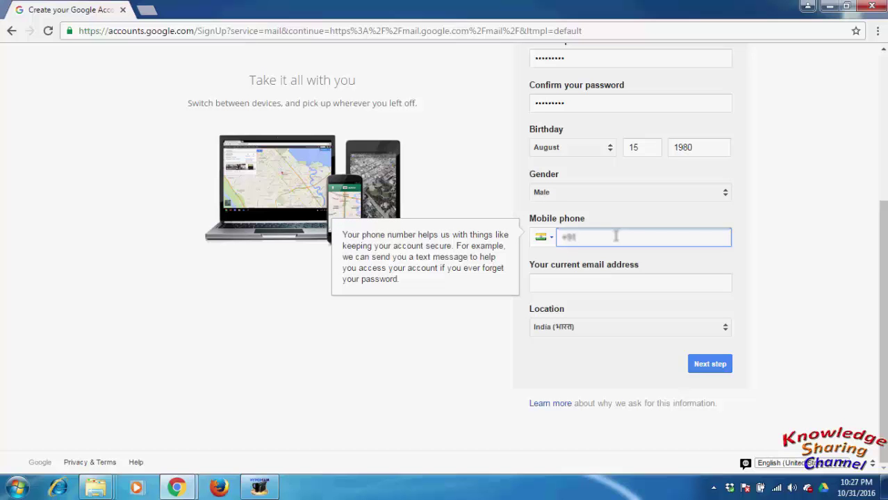
left_click(576, 280)
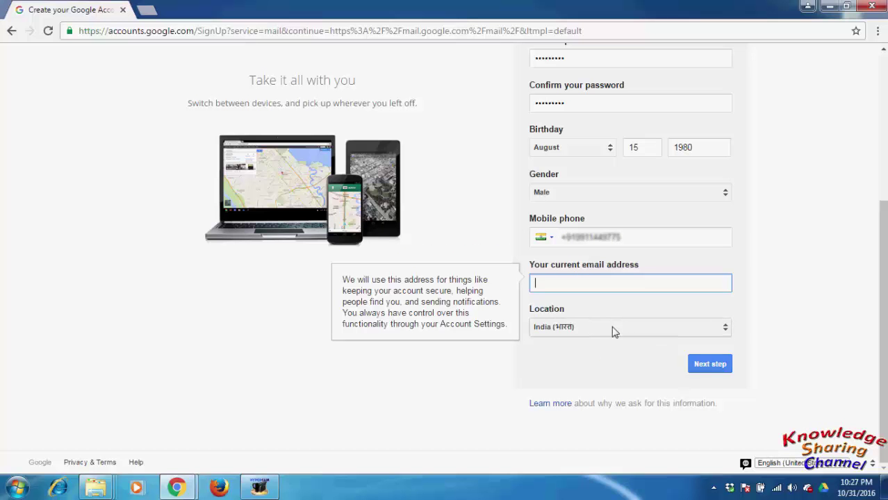
- Submit the sign-up details and accept the Privacy and Terms after scrolling through them
left_click(710, 368)
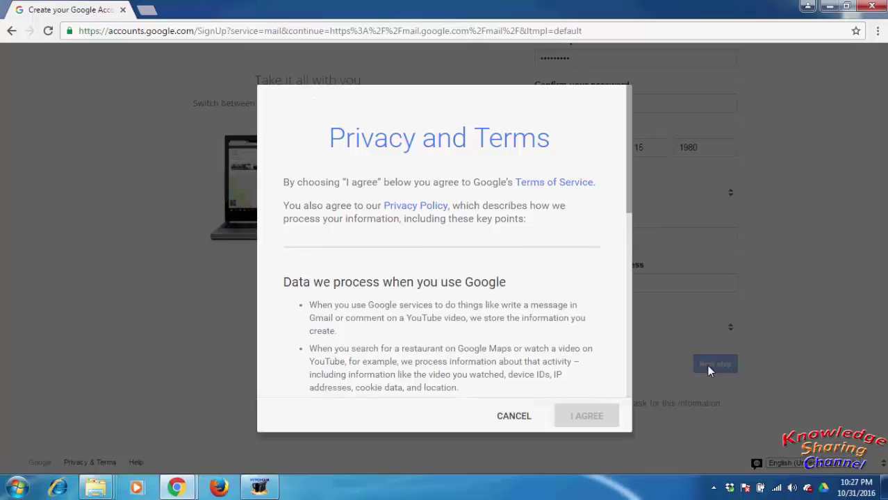
left_click_drag(627, 188, 631, 383)
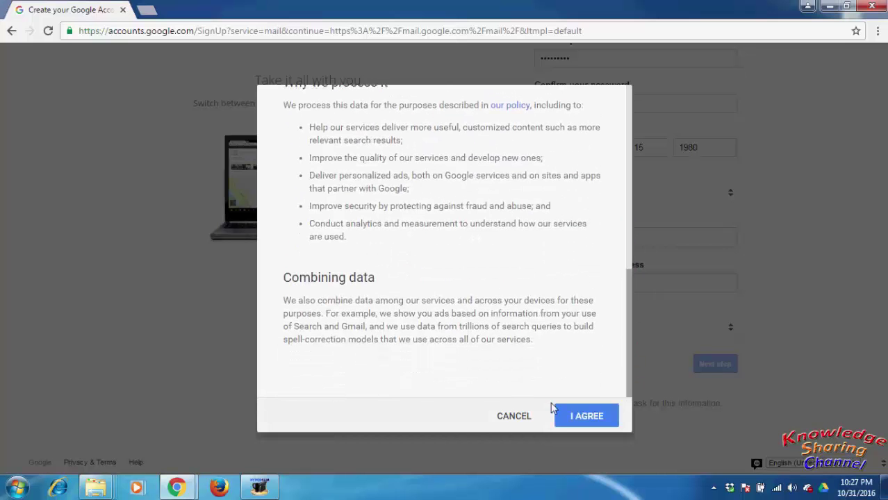
left_click(587, 416)
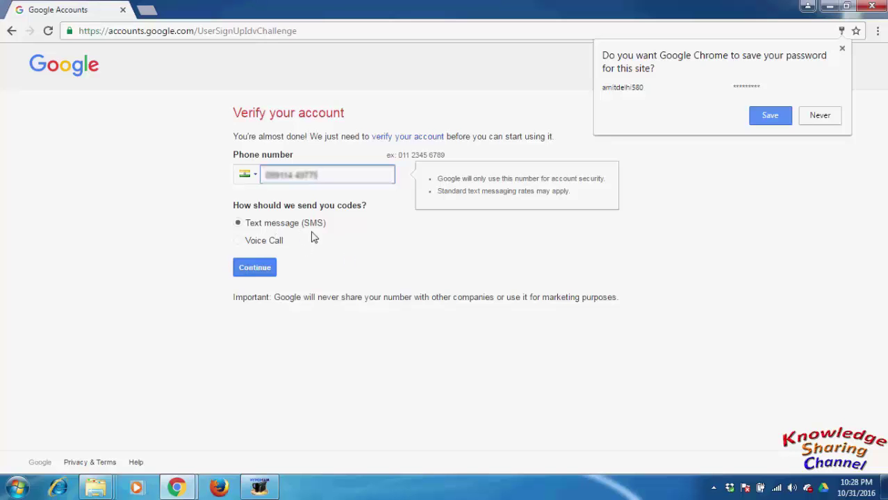
- Keep Text message (SMS) as the delivery method and request the verification code
left_click(237, 241)
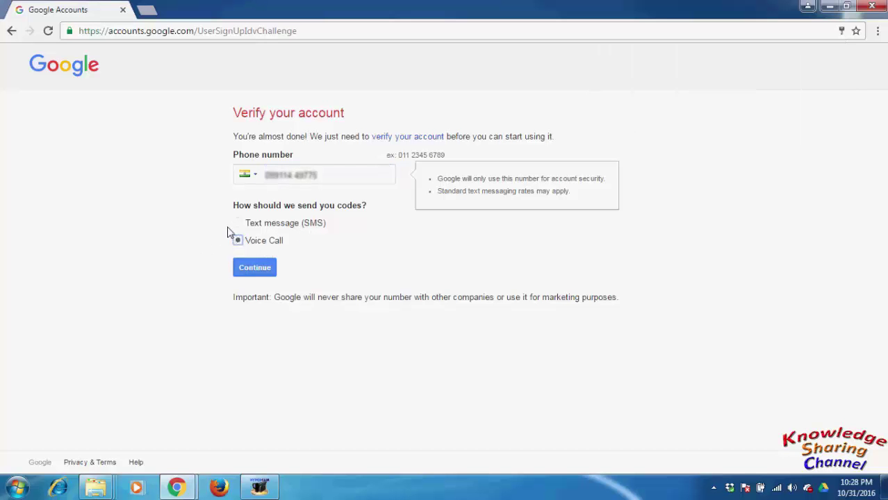
left_click(237, 224)
left_click(257, 269)
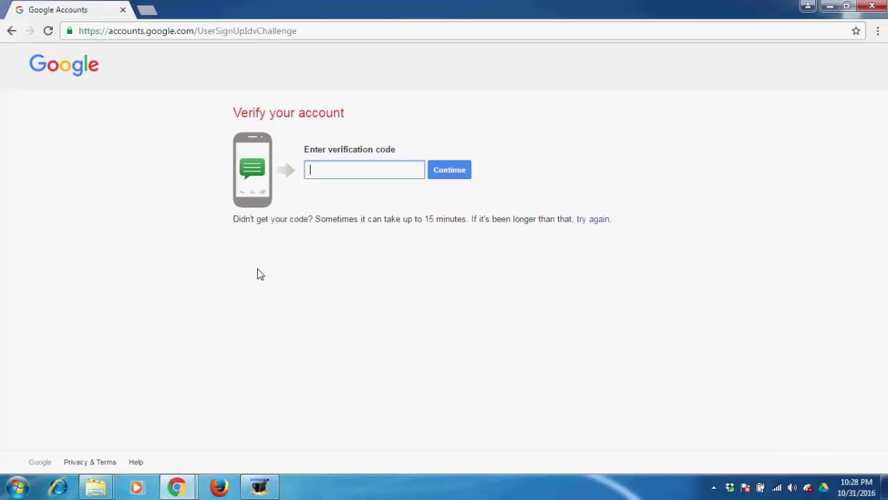
- Enter the six-digit verification code from the SMS and submit it
left_click(322, 170)
left_click(448, 170)
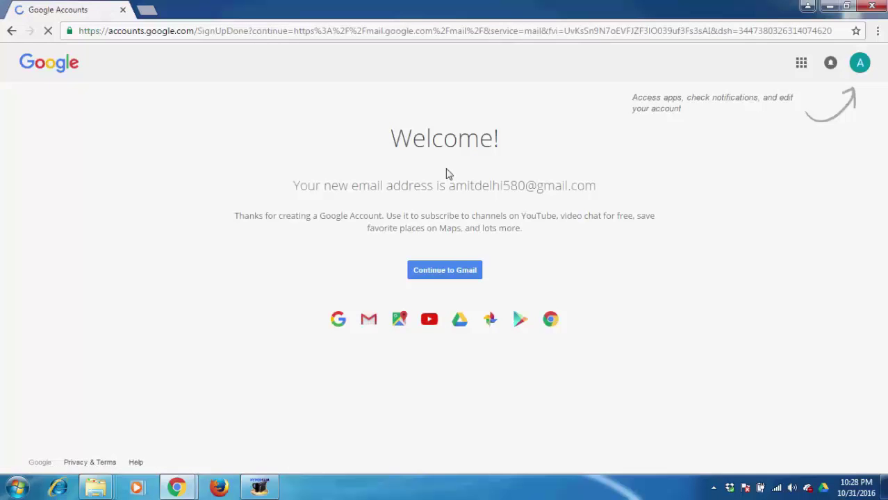
- Continue to Gmail so the new inbox loads with its welcome tour
left_click(446, 272)
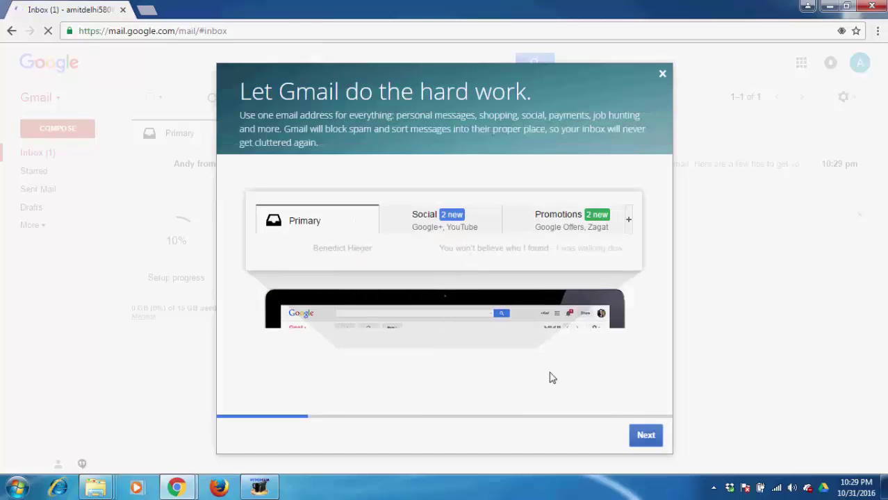
- Advance the welcome tour two slides to the 'Experience Gmail on any device' screen
left_click(647, 436)
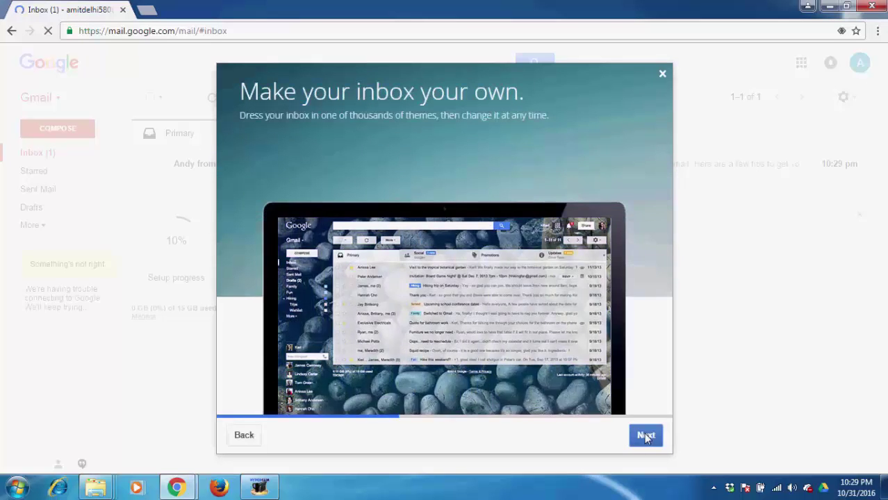
left_click(646, 435)
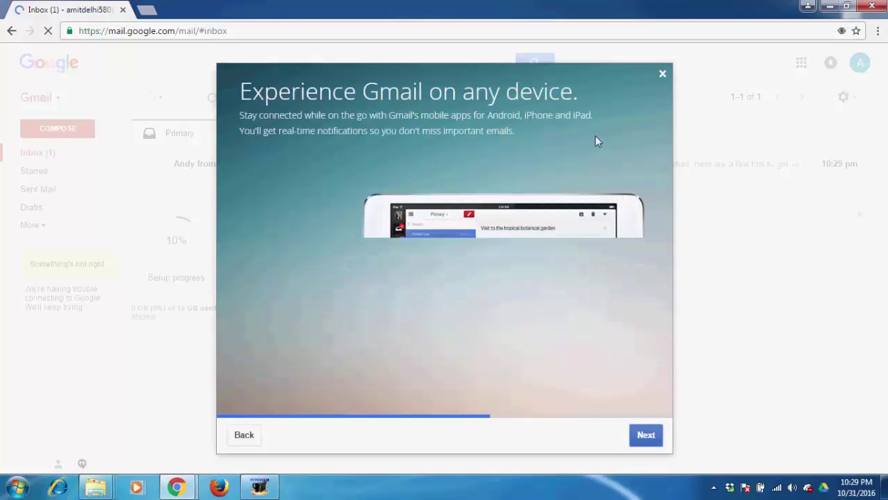
left_click(662, 76)
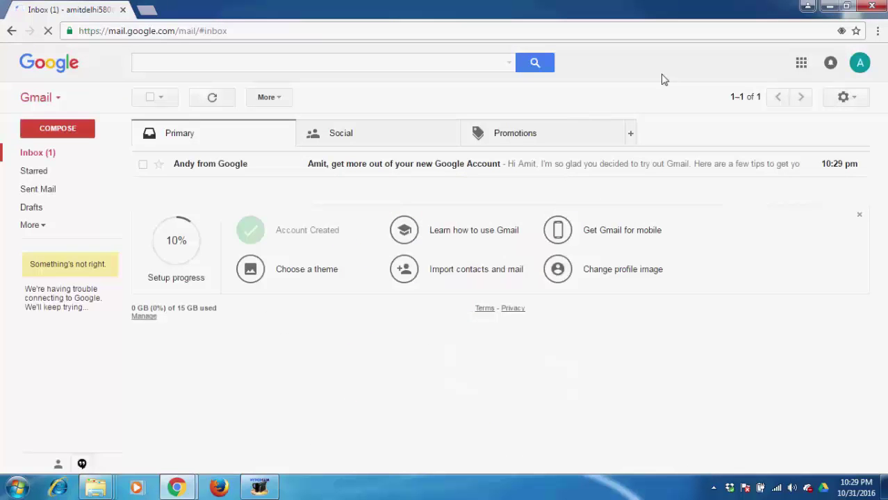